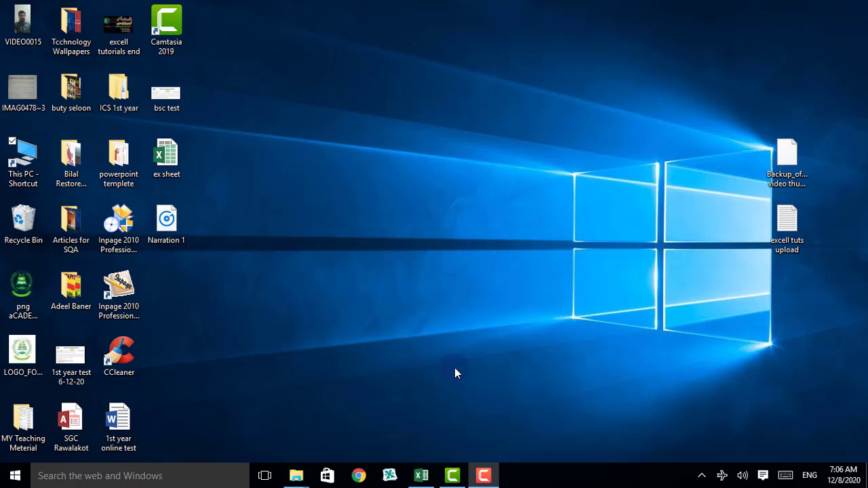
Switch to the Camtasia editor, bring up the recorder window over it, and minimize the recorder.
{"action": "left_click", "coordinate": [452, 475]}
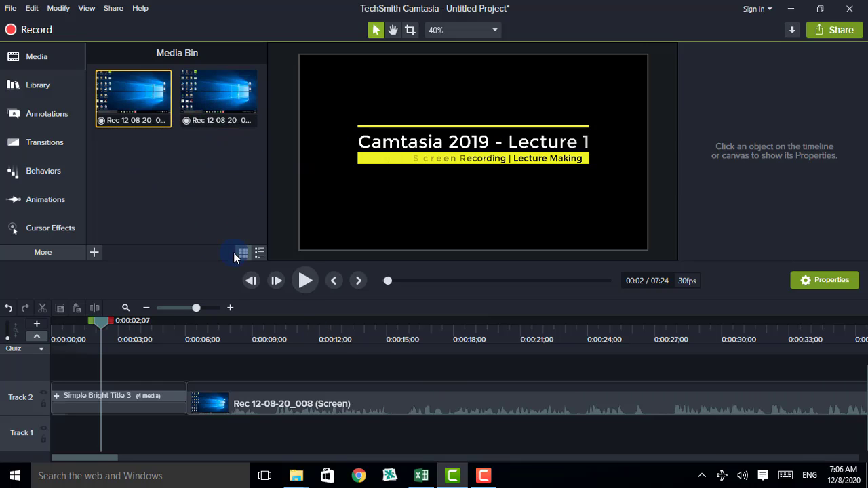
{"action": "left_click", "coordinate": [484, 476]}
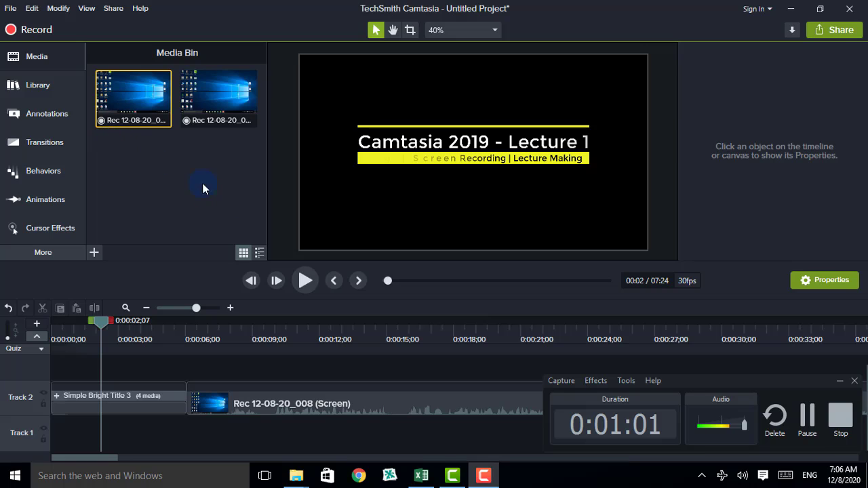
{"action": "left_click_drag", "start_coordinate": [752, 378], "coordinate": [561, 213]}
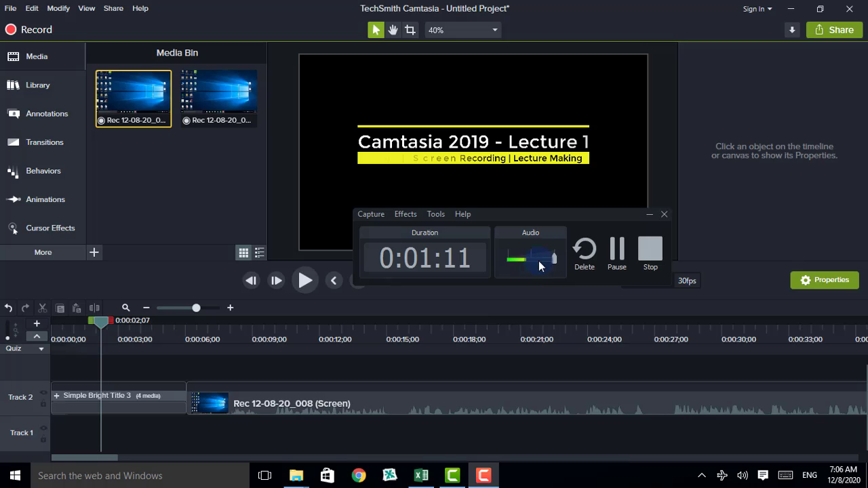
{"action": "left_click", "coordinate": [648, 214]}
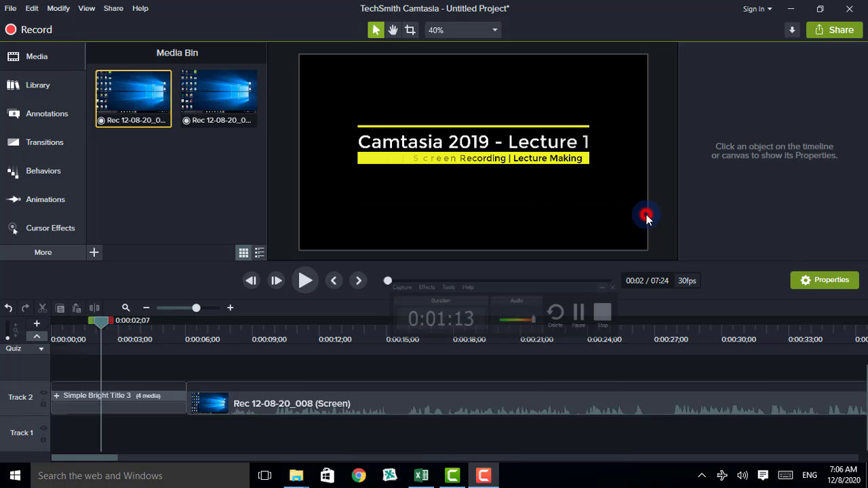
Show the recorder using the Record command, return to the Camtasia editor and minimize the recorder window.
{"action": "left_click", "coordinate": [31, 29]}
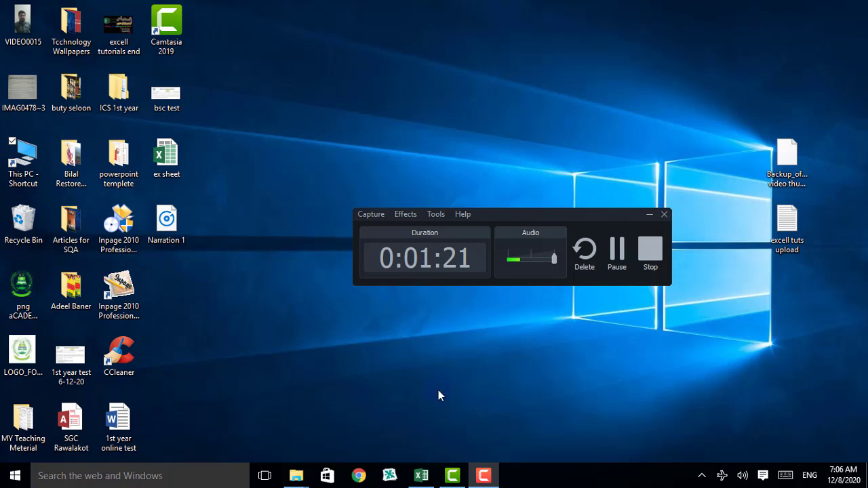
{"action": "mouse_move", "coordinate": [451, 480]}
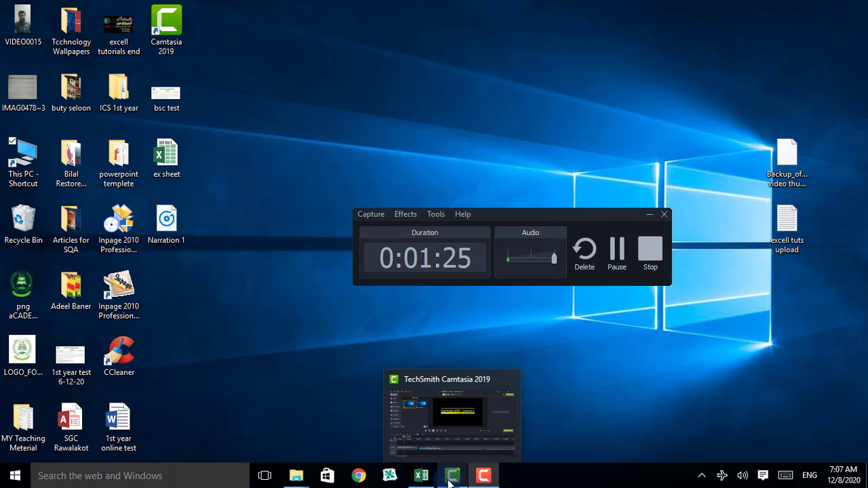
{"action": "left_click", "coordinate": [450, 480]}
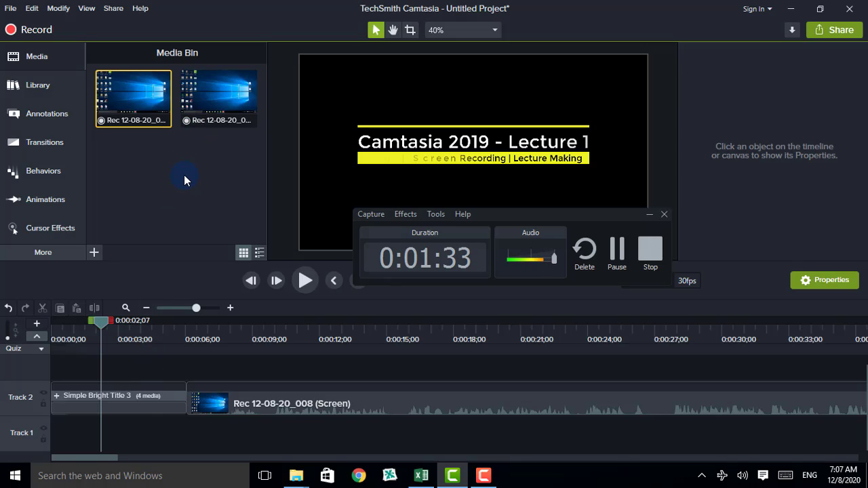
{"action": "left_click", "coordinate": [648, 216]}
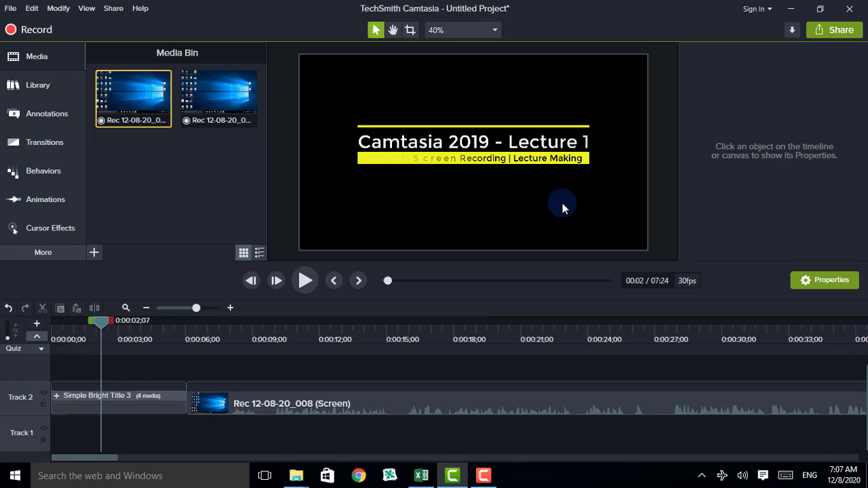
Preview the timeline from the beginning through the title into the screen recording, pausing at about 11 seconds.
{"action": "left_click_drag", "start_coordinate": [103, 325], "coordinate": [2, 333]}
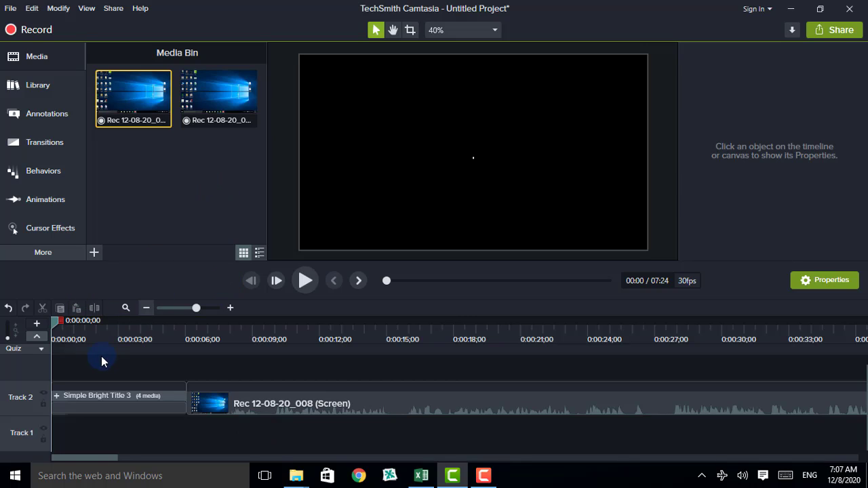
{"action": "left_click", "coordinate": [305, 280]}
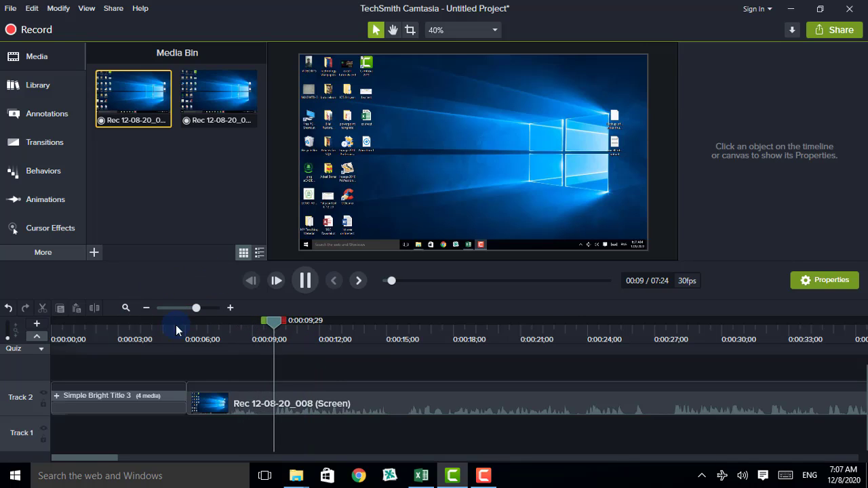
{"action": "left_click", "coordinate": [315, 281]}
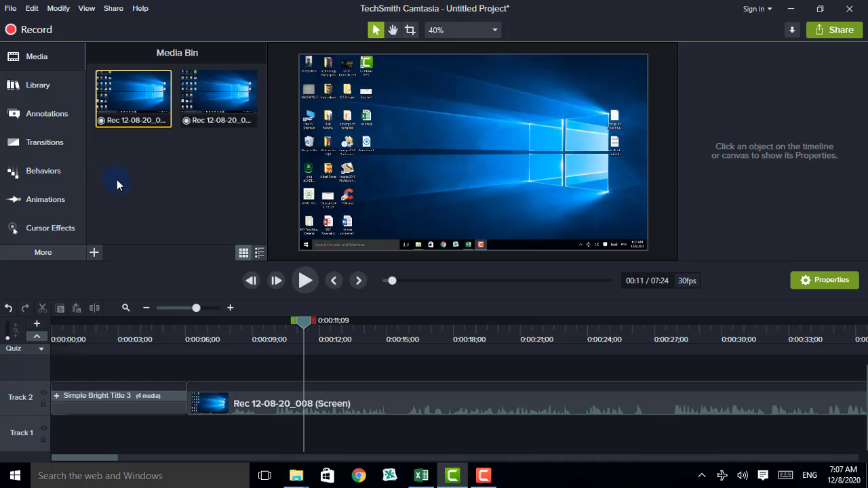
Import the video "JK academy intro 3 final" from its folder in Documents > Camtasia into the Media Bin.
{"action": "left_click", "coordinate": [94, 254]}
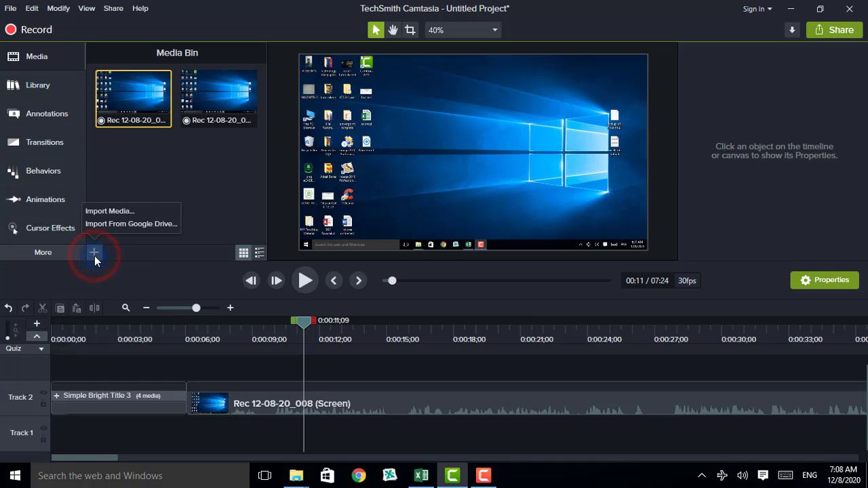
{"action": "left_click", "coordinate": [135, 213]}
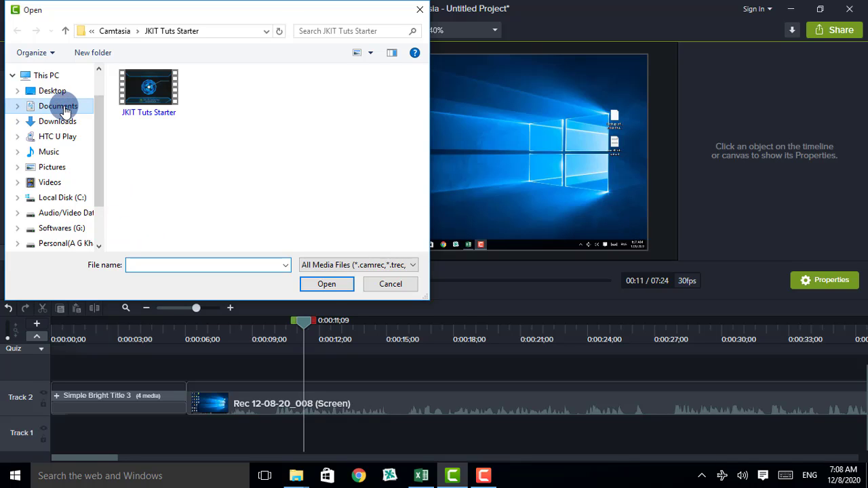
{"action": "left_click", "coordinate": [65, 109]}
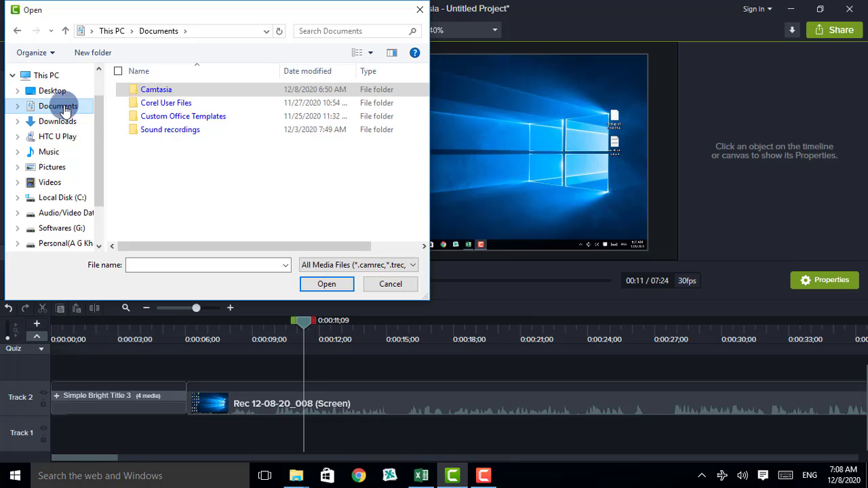
{"action": "double_click", "coordinate": [164, 92]}
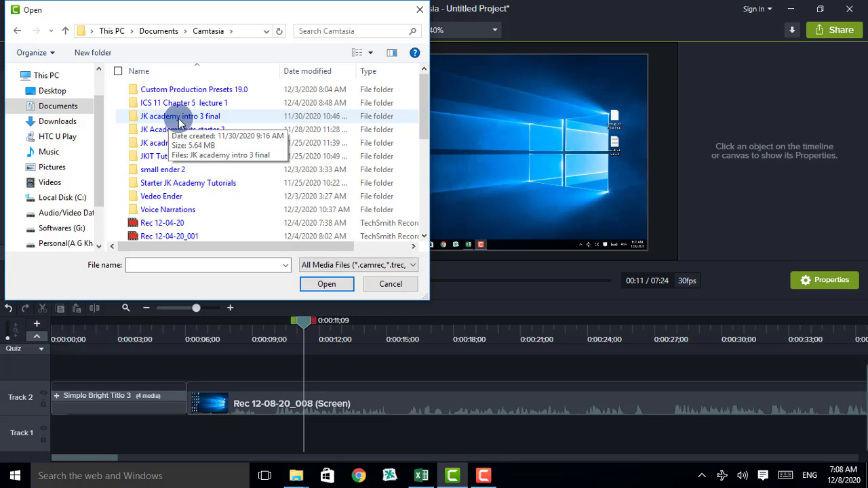
{"action": "double_click", "coordinate": [179, 117]}
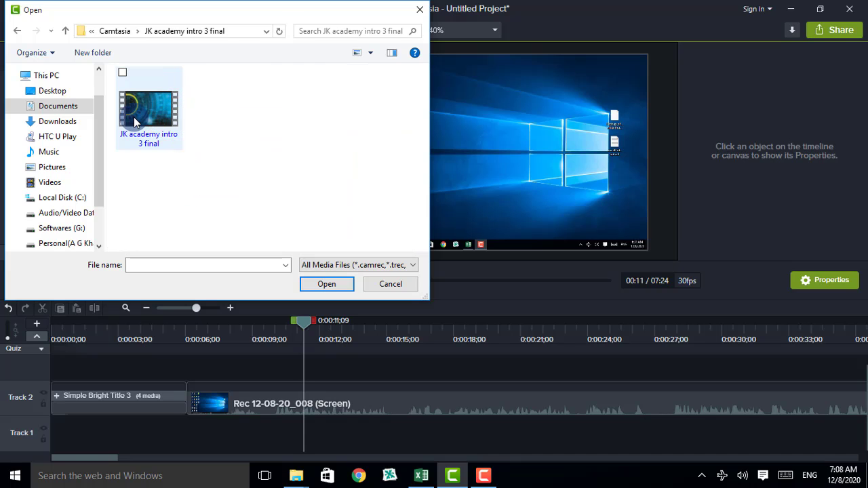
{"action": "left_click", "coordinate": [134, 117]}
{"action": "left_click", "coordinate": [312, 286]}
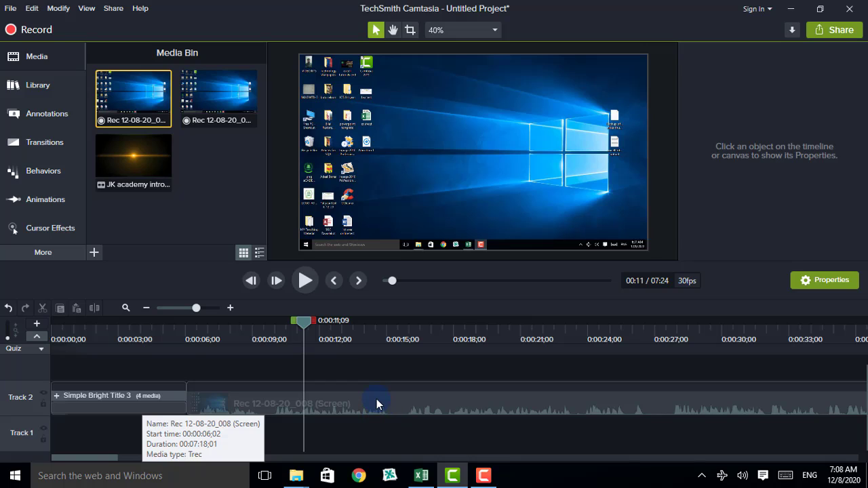
Shift the recording to about 17 s with the title directly before it, and add the intro clip at the start of Track 3.
{"action": "left_click_drag", "start_coordinate": [376, 404], "coordinate": [619, 407]}
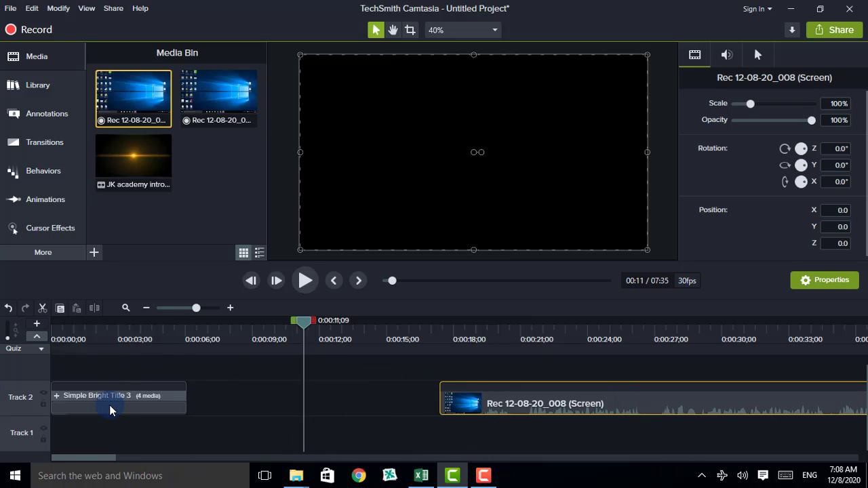
{"action": "left_click_drag", "start_coordinate": [112, 410], "coordinate": [391, 395]}
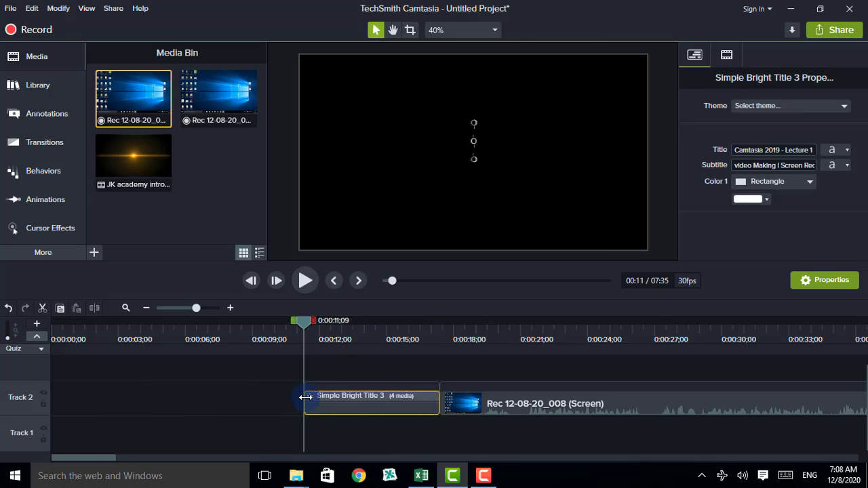
{"action": "left_click", "coordinate": [146, 308]}
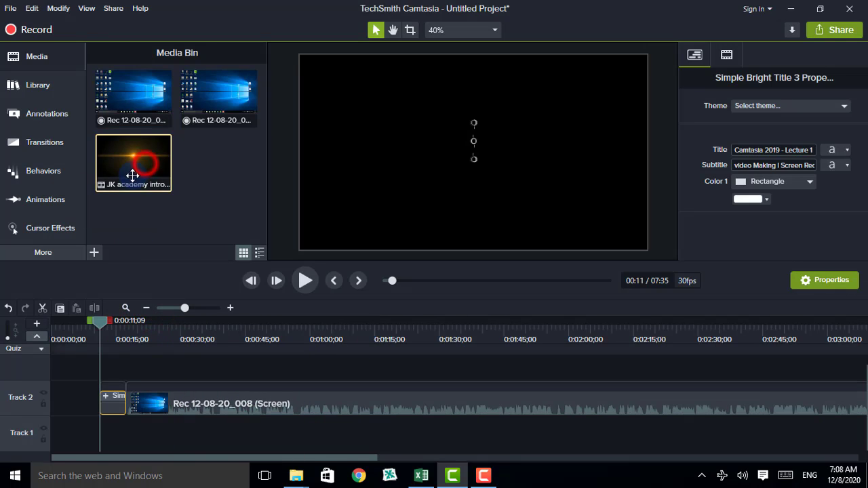
{"action": "left_click_drag", "start_coordinate": [132, 171], "coordinate": [47, 395]}
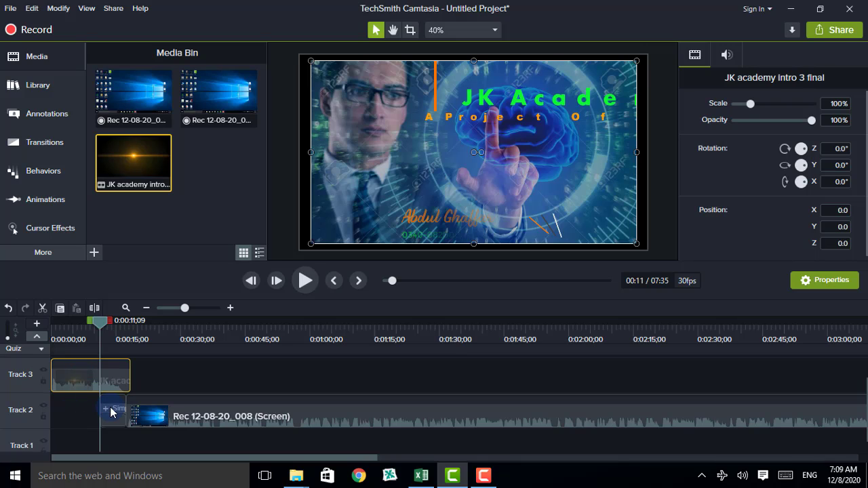
Shift the recording and the title, starting at about 26 s, further along Track 2 and move the intro to that track's start.
{"action": "left_click_drag", "start_coordinate": [289, 421], "coordinate": [365, 433]}
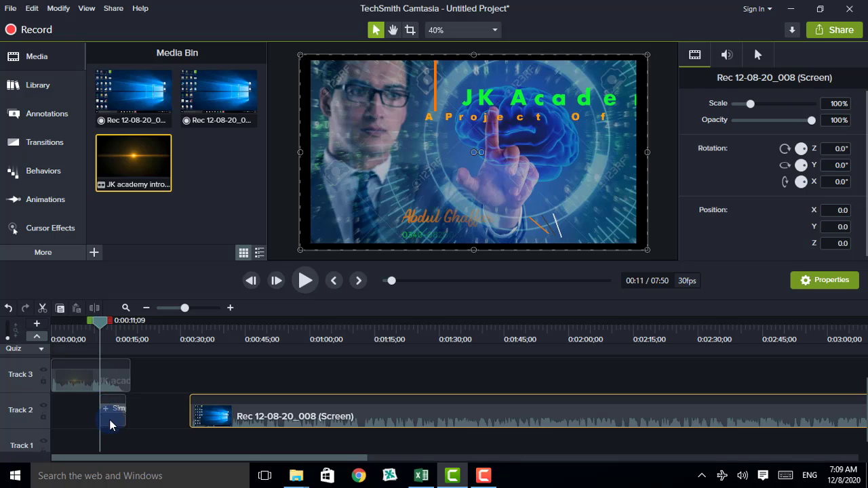
{"action": "left_click_drag", "start_coordinate": [114, 416], "coordinate": [174, 422]}
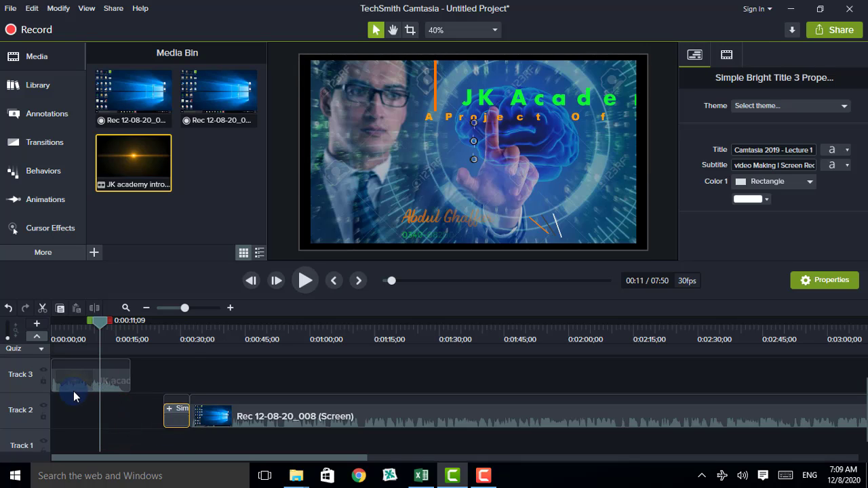
{"action": "left_click_drag", "start_coordinate": [71, 388], "coordinate": [65, 408]}
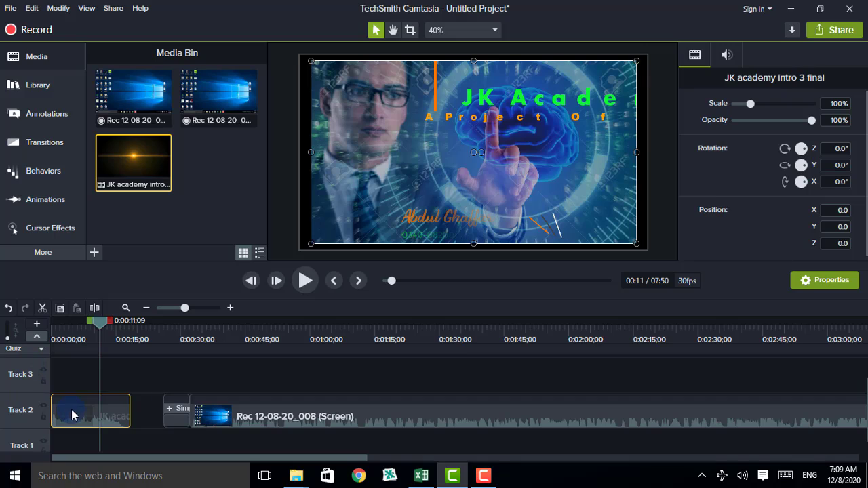
Close the gaps on Track 2 by placing the title directly after the intro and the recording directly after the title.
{"action": "left_click", "coordinate": [180, 420]}
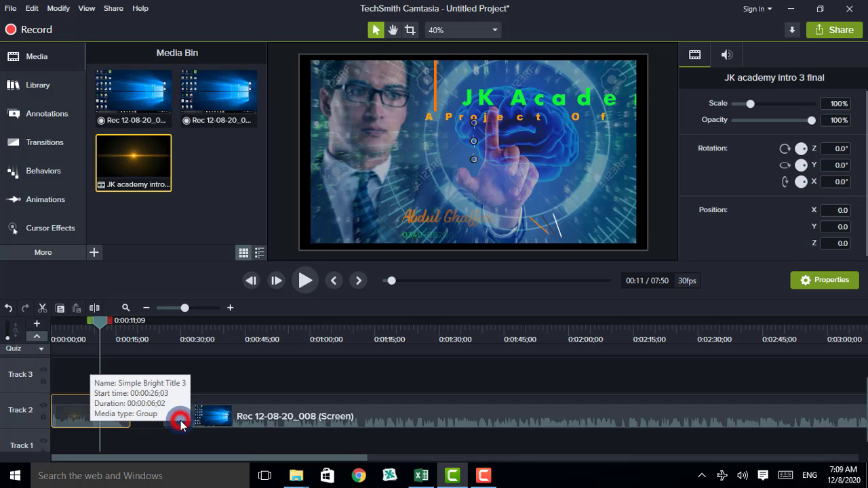
{"action": "left_click_drag", "start_coordinate": [169, 425], "coordinate": [152, 425]}
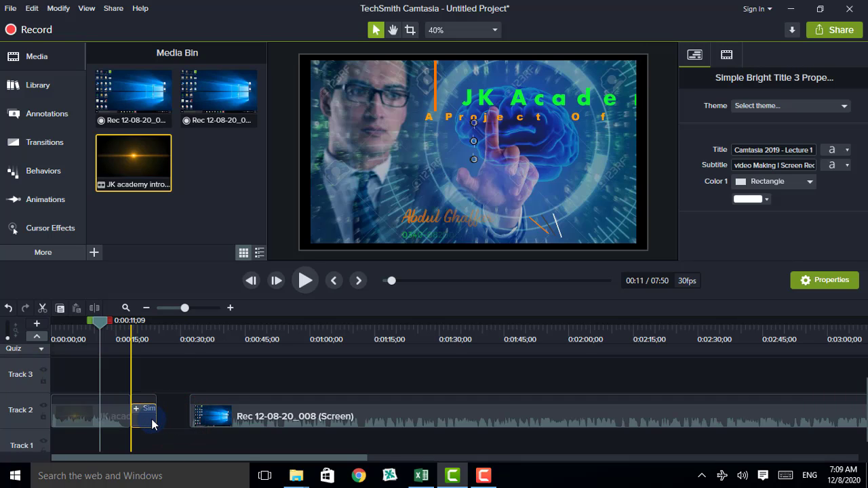
{"action": "left_click_drag", "start_coordinate": [375, 422], "coordinate": [326, 424]}
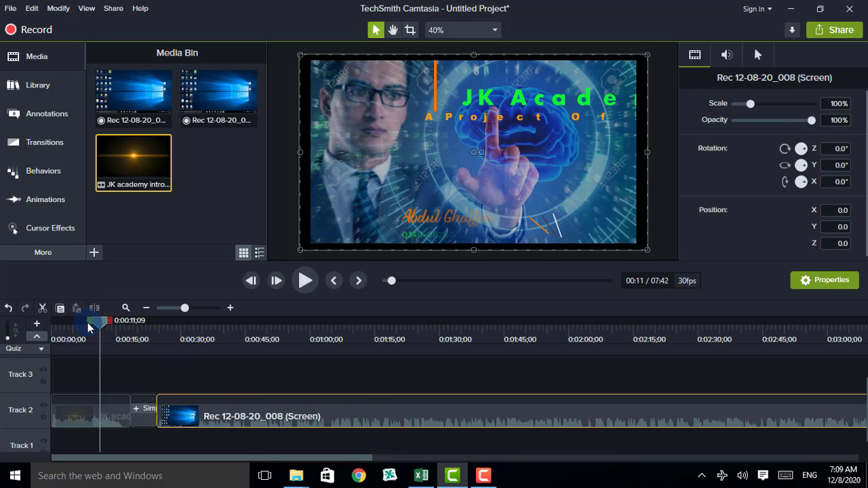
Play the arranged timeline from 0:00:00;00 to preview the intro, title and screen recording.
{"action": "left_click_drag", "start_coordinate": [98, 325], "coordinate": [40, 339]}
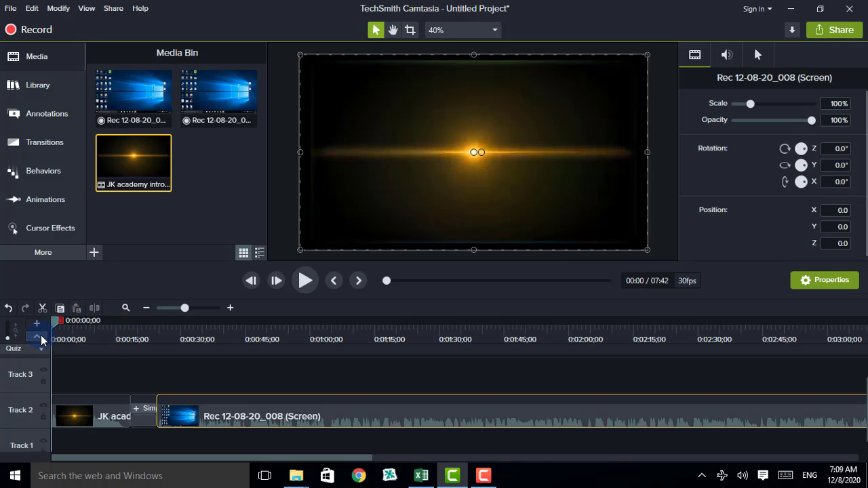
{"action": "left_click", "coordinate": [305, 281]}
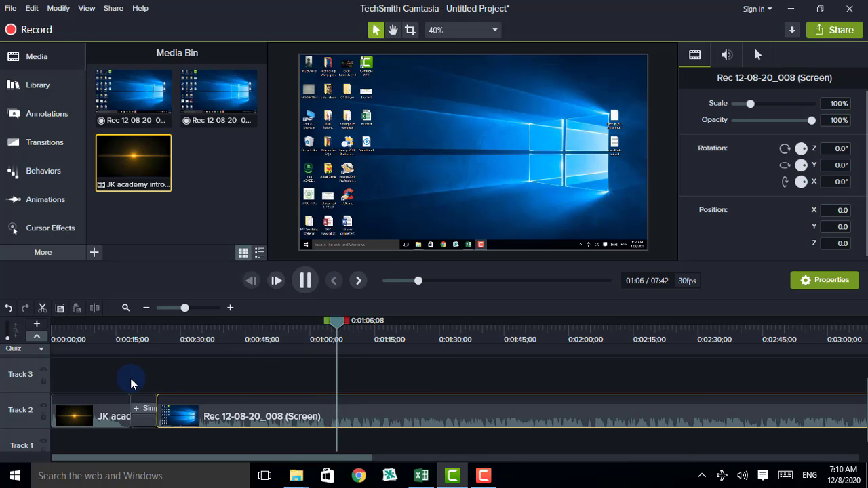
{"action": "left_click", "coordinate": [95, 255]}
{"action": "left_click", "coordinate": [110, 213]}
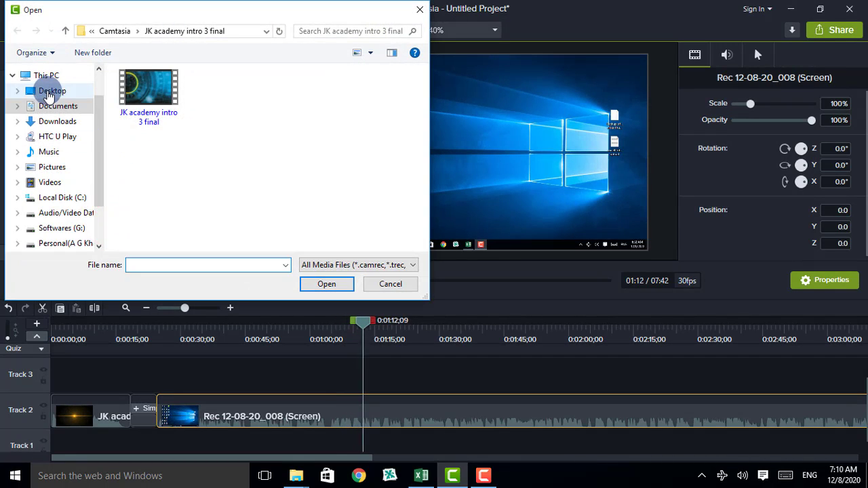
{"action": "left_click", "coordinate": [51, 92]}
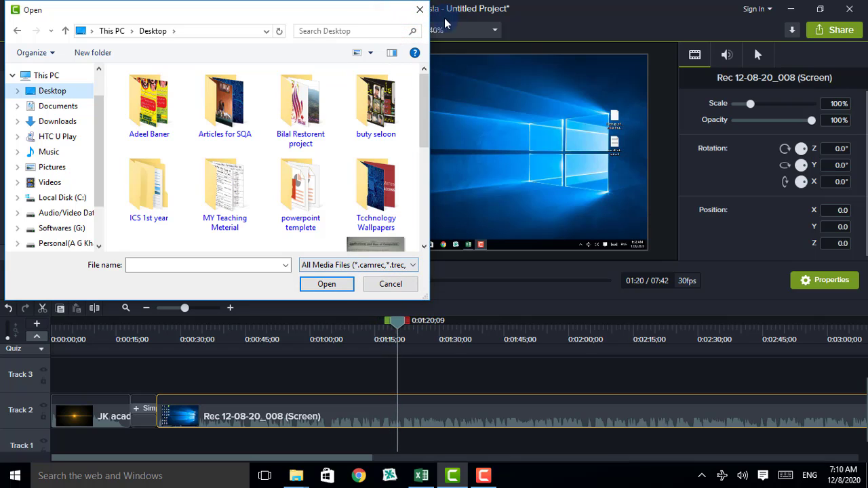
{"action": "left_click", "coordinate": [419, 9]}
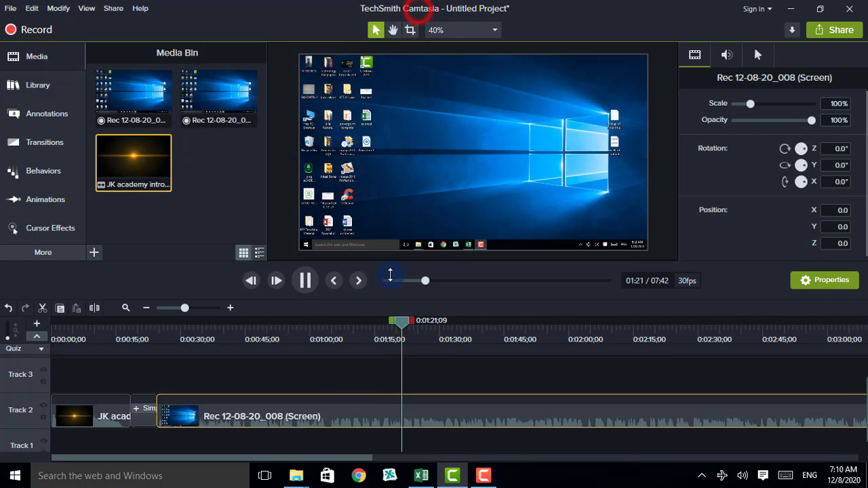
Stop the playback and import the image th (6) from the desktop's Tcchnology Wallpapers folder into the media bin.
{"action": "left_click", "coordinate": [305, 281]}
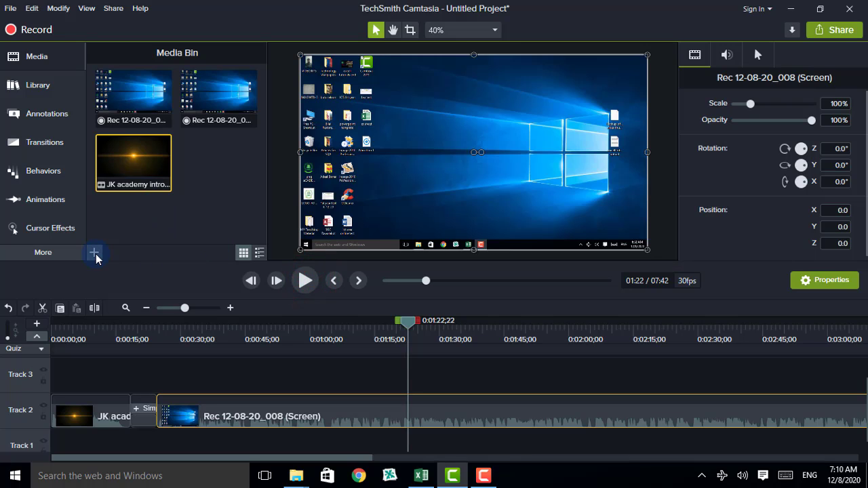
{"action": "left_click", "coordinate": [10, 8]}
{"action": "mouse_move", "coordinate": [29, 106]}
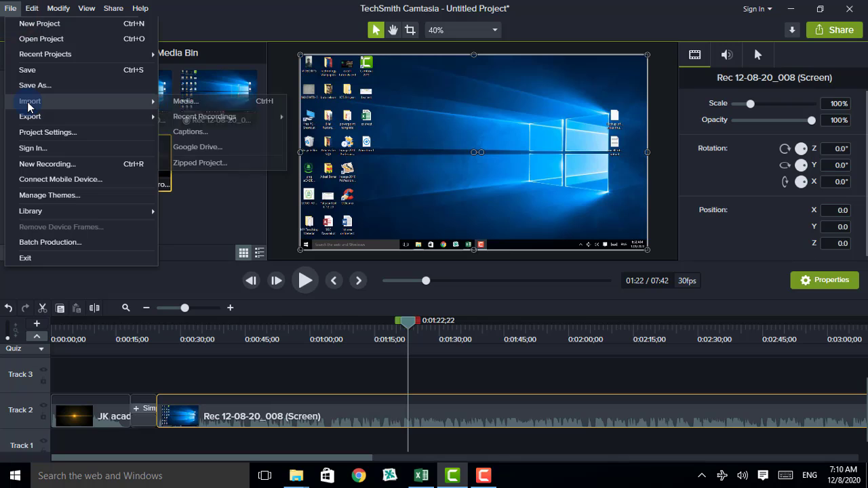
{"action": "left_click", "coordinate": [189, 103]}
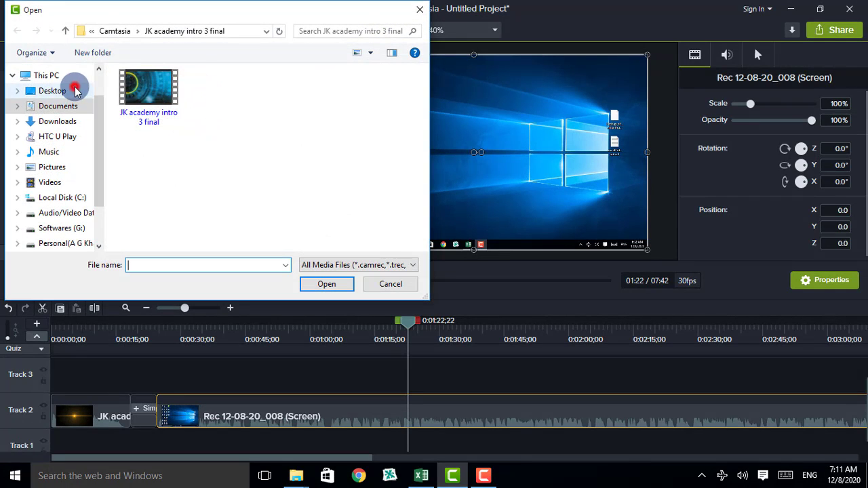
{"action": "left_click", "coordinate": [53, 90]}
{"action": "double_click", "coordinate": [360, 187]}
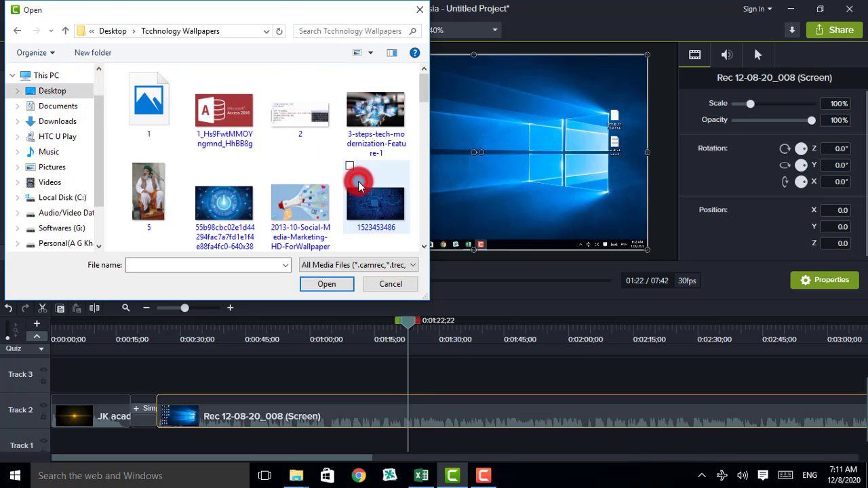
{"action": "left_click", "coordinate": [377, 116]}
{"action": "left_click_drag", "start_coordinate": [427, 84], "coordinate": [408, 209]}
{"action": "left_click", "coordinate": [231, 173]}
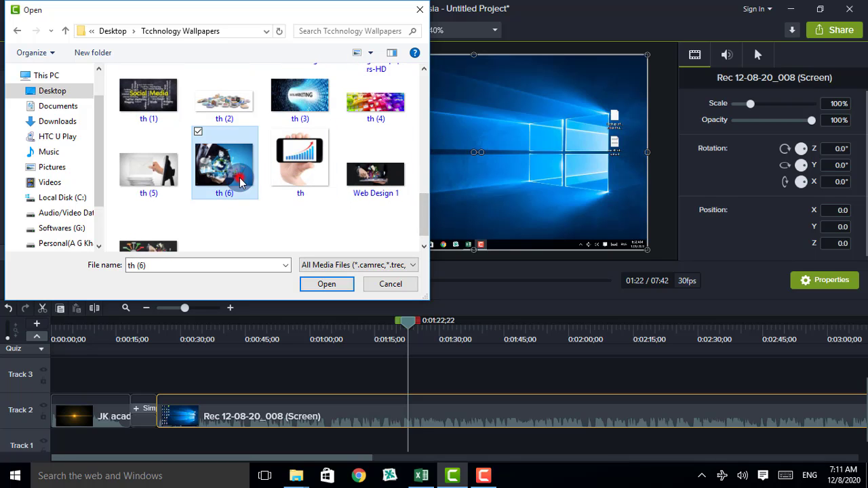
{"action": "left_click", "coordinate": [322, 286]}
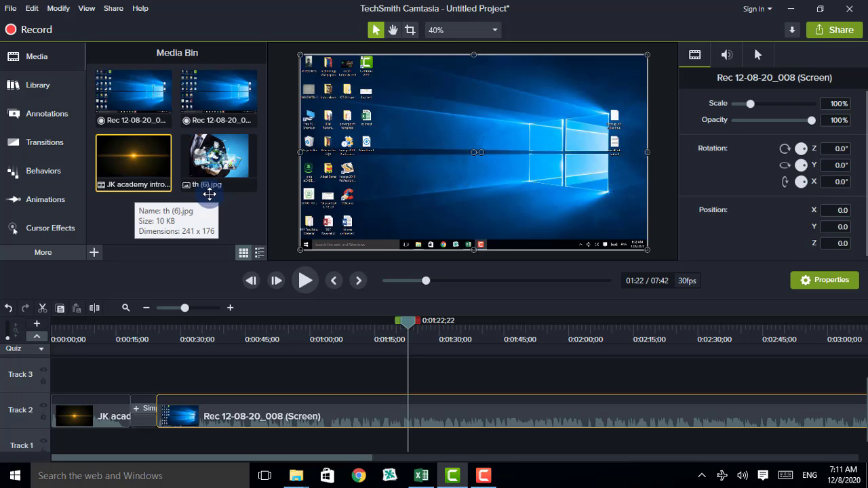
{"action": "left_click", "coordinate": [479, 478]}
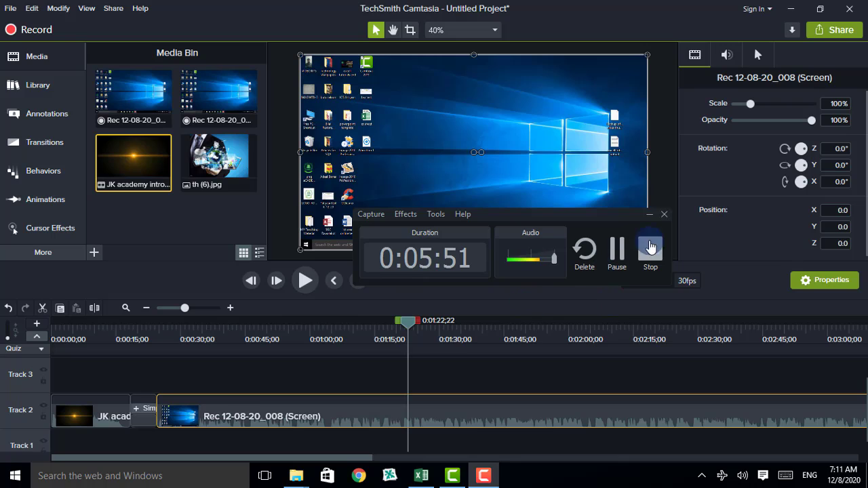
{"action": "left_click", "coordinate": [649, 214]}
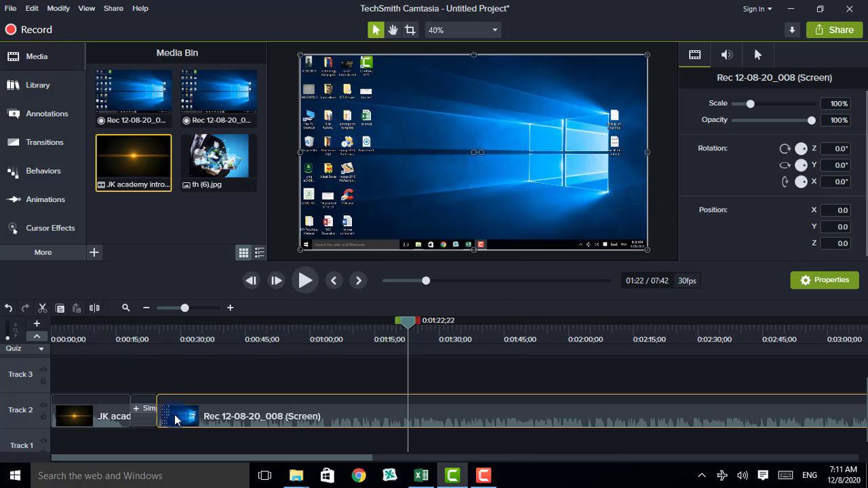
Play the timeline from 0:00:17;11 to preview how the title follows the end of the intro.
{"action": "left_click_drag", "start_coordinate": [403, 323], "coordinate": [123, 345]}
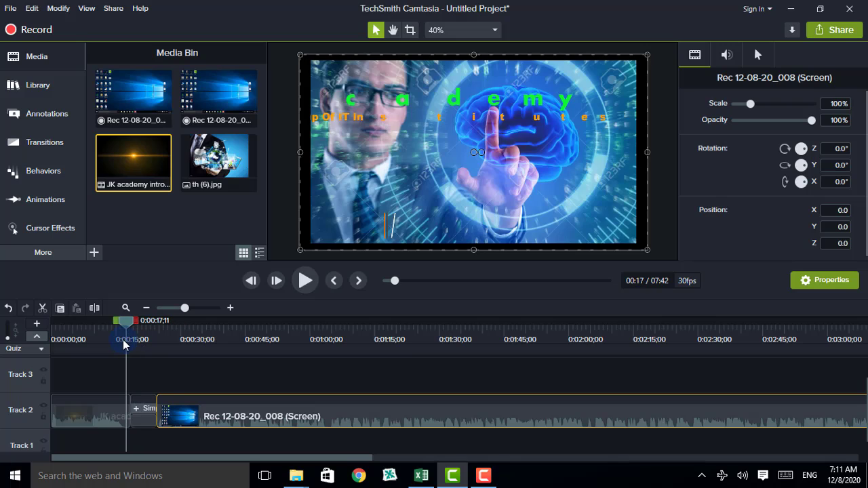
{"action": "left_click", "coordinate": [306, 283]}
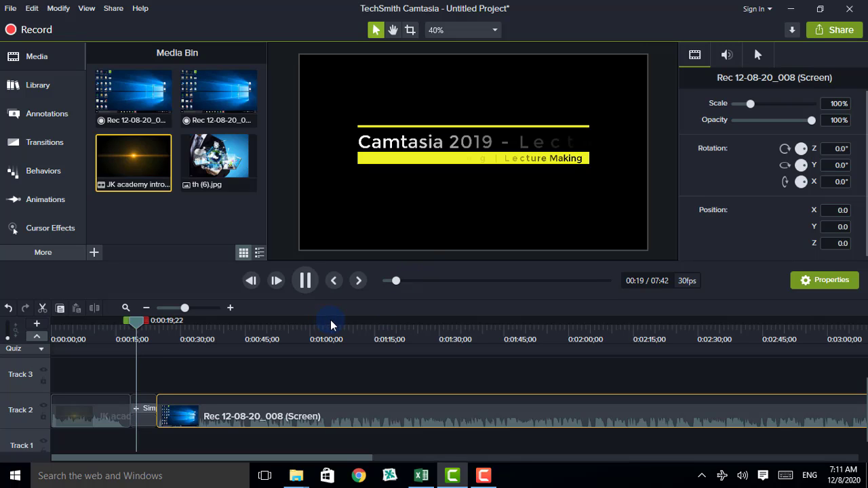
{"action": "left_click", "coordinate": [305, 281]}
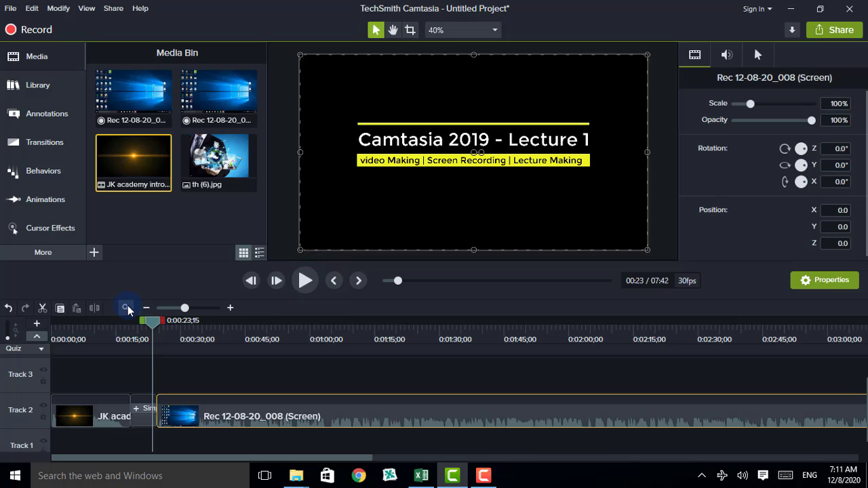
Shorten the Simple Bright Title 3 clip on Track 2 so that it ends at 0:00:23;15.
{"action": "left_click", "coordinate": [231, 310]}
{"action": "left_click", "coordinate": [232, 309]}
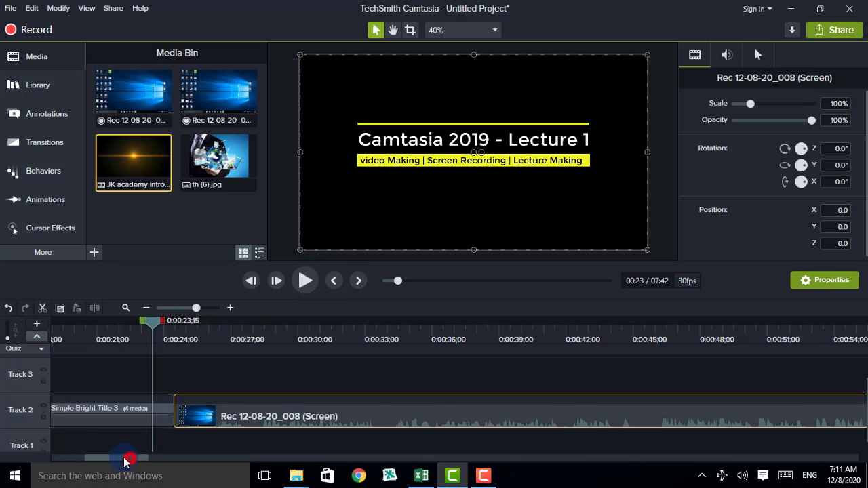
{"action": "left_click_drag", "start_coordinate": [126, 461], "coordinate": [103, 461]}
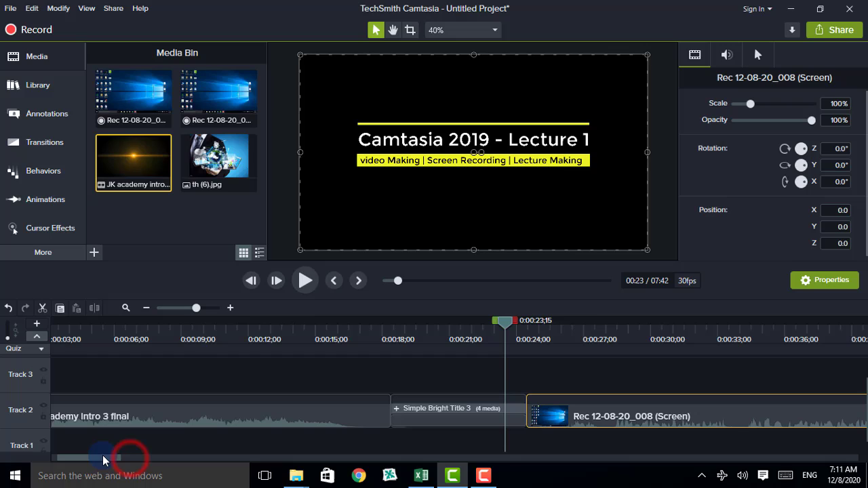
{"action": "left_click", "coordinate": [525, 414]}
{"action": "left_click_drag", "start_coordinate": [525, 414], "coordinate": [502, 411]}
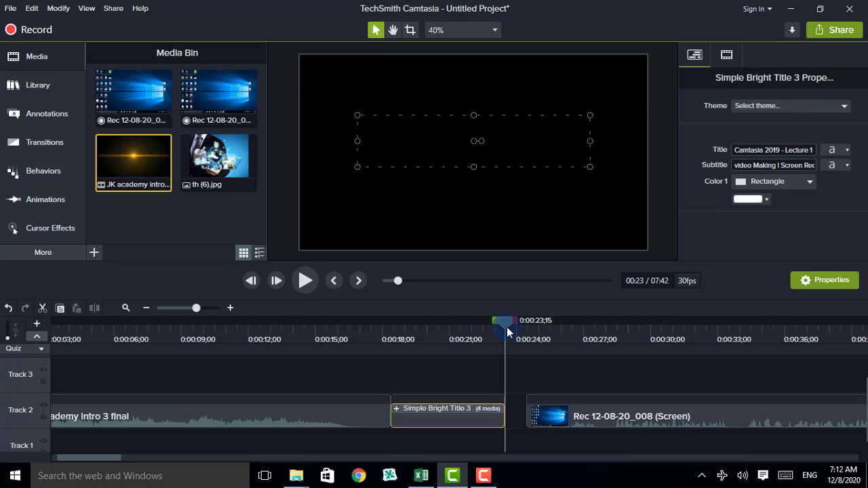
{"action": "left_click_drag", "start_coordinate": [507, 327], "coordinate": [503, 377]}
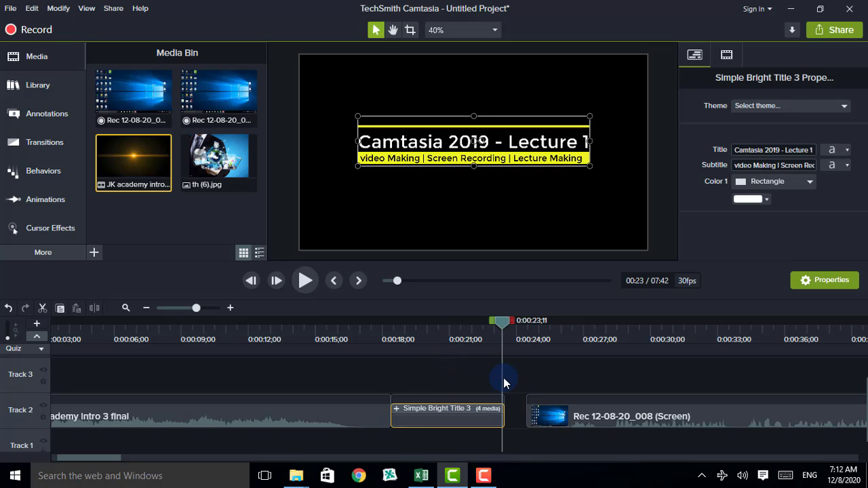
Close the gap on Track 2 by moving the screen recording directly after the shortened title.
{"action": "left_click", "coordinate": [625, 412]}
{"action": "left_click_drag", "start_coordinate": [625, 412], "coordinate": [564, 396]}
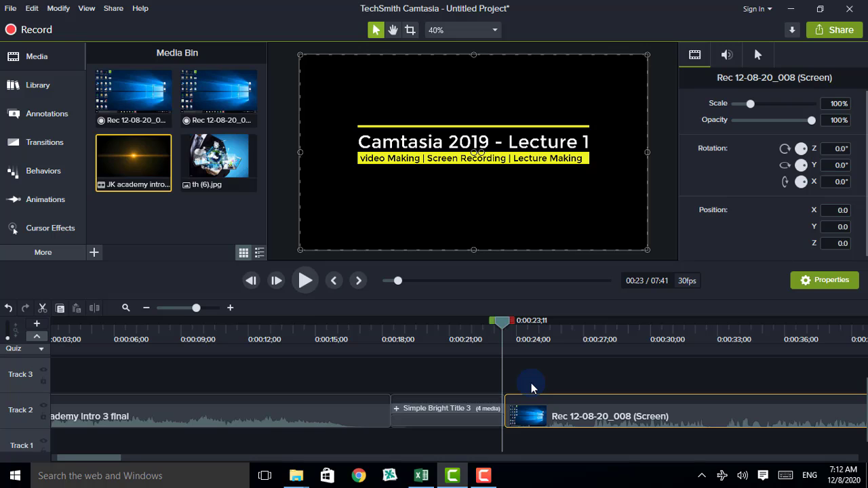
{"action": "left_click_drag", "start_coordinate": [546, 399], "coordinate": [588, 403]}
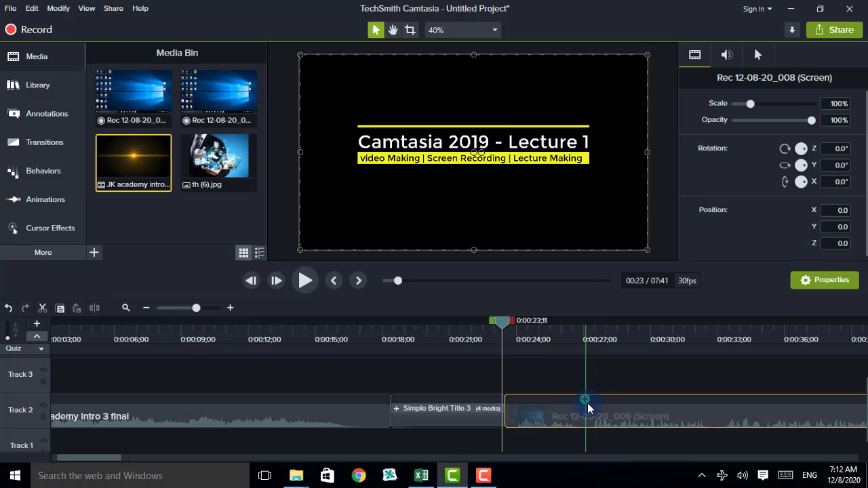
{"action": "mouse_move", "coordinate": [632, 419]}
{"action": "left_mouse_down"}
{"action": "mouse_move", "coordinate": [649, 425]}
{"action": "mouse_move", "coordinate": [632, 418]}
{"action": "left_mouse_up"}
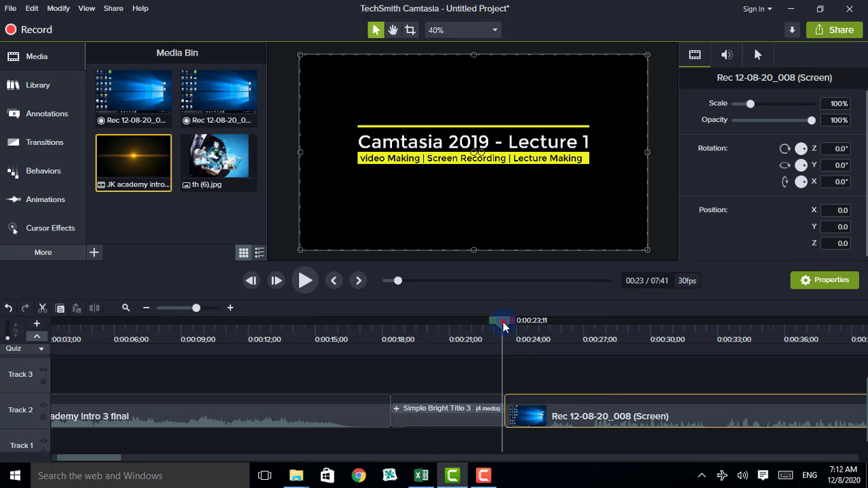
Play the cut between the title and the screen recording from 0:00:22;20.
{"action": "mouse_move", "coordinate": [503, 321]}
{"action": "left_mouse_down"}
{"action": "mouse_move", "coordinate": [494, 322]}
{"action": "mouse_move", "coordinate": [524, 336]}
{"action": "mouse_move", "coordinate": [492, 334]}
{"action": "left_mouse_up"}
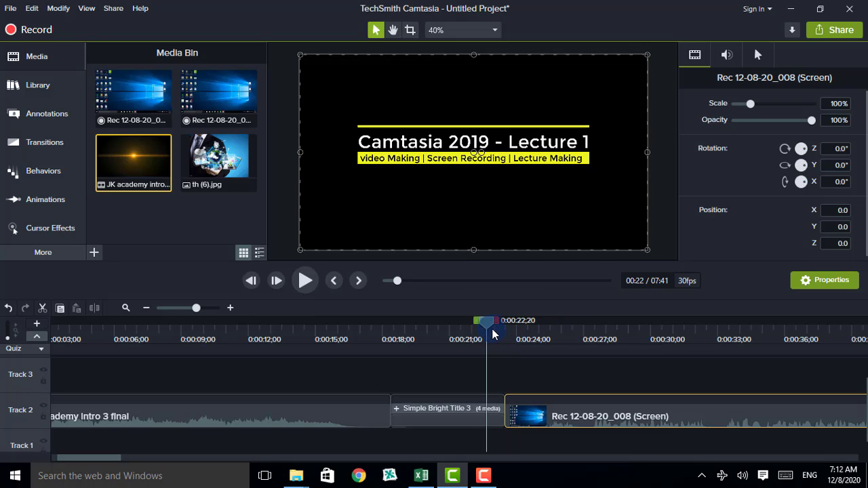
{"action": "left_click", "coordinate": [307, 281]}
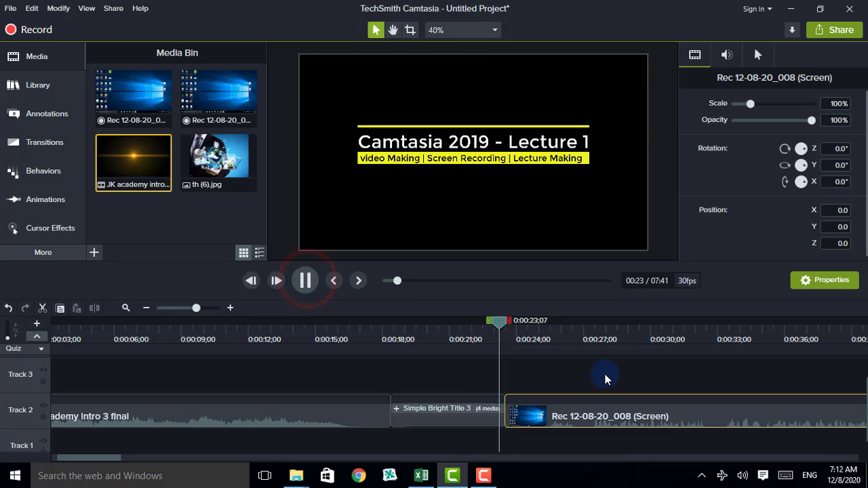
{"action": "left_click", "coordinate": [305, 281]}
Add a Fold transition at the junction between the title and the screen recording on Track 2.
{"action": "left_click_drag", "start_coordinate": [553, 324], "coordinate": [478, 323]}
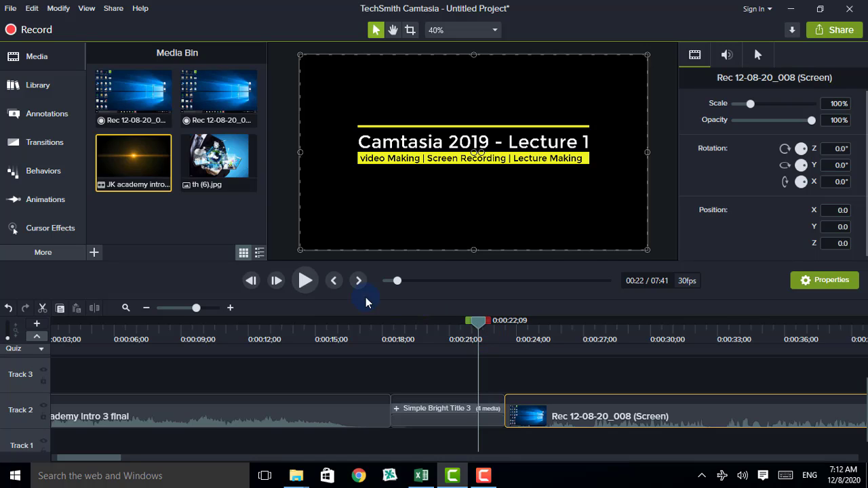
{"action": "left_click", "coordinate": [46, 151]}
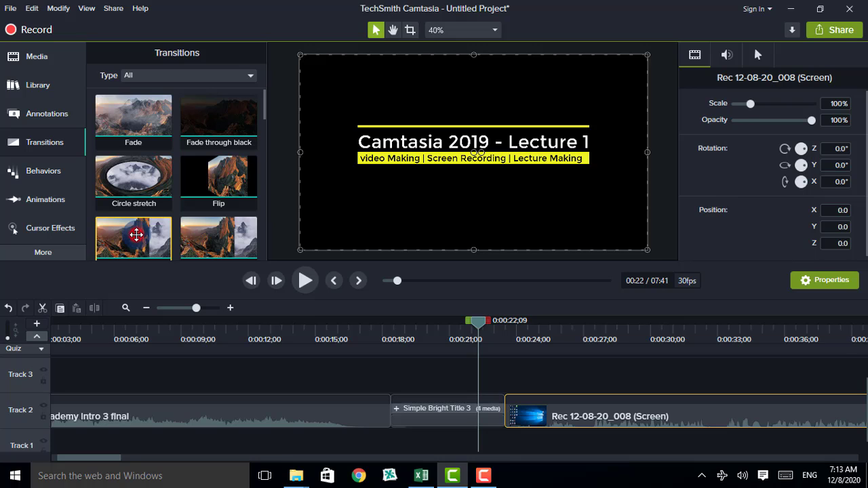
{"action": "mouse_move", "coordinate": [142, 233]}
{"action": "left_mouse_down"}
{"action": "mouse_move", "coordinate": [428, 253]}
{"action": "mouse_move", "coordinate": [500, 281]}
{"action": "mouse_move", "coordinate": [509, 409]}
{"action": "mouse_move", "coordinate": [516, 347]}
{"action": "mouse_move", "coordinate": [500, 413]}
{"action": "mouse_move", "coordinate": [512, 432]}
{"action": "mouse_move", "coordinate": [502, 337]}
{"action": "mouse_move", "coordinate": [280, 236]}
{"action": "mouse_move", "coordinate": [138, 157]}
{"action": "mouse_move", "coordinate": [135, 210]}
{"action": "mouse_move", "coordinate": [304, 237]}
{"action": "mouse_move", "coordinate": [488, 308]}
{"action": "mouse_move", "coordinate": [500, 349]}
{"action": "mouse_move", "coordinate": [499, 409]}
{"action": "left_mouse_up"}
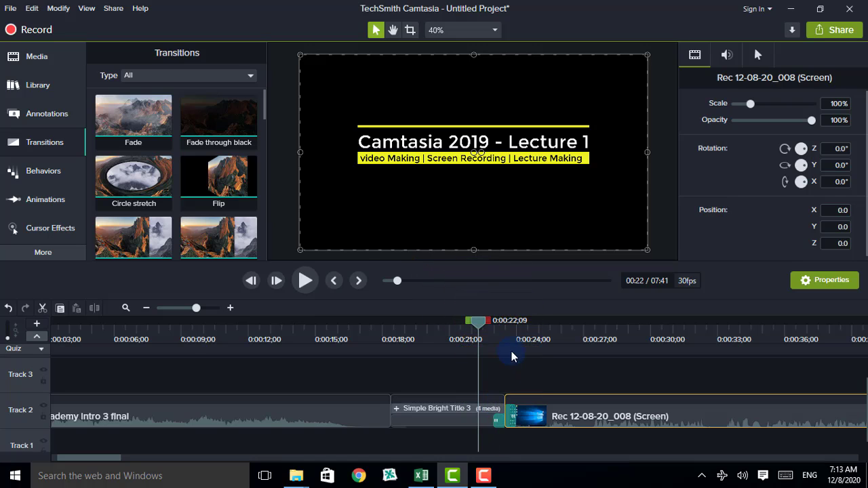
Preview the Fold transition twice, starting at 0:00:22;24 and again at 0:00:22;19.
{"action": "left_click_drag", "start_coordinate": [474, 328], "coordinate": [485, 339]}
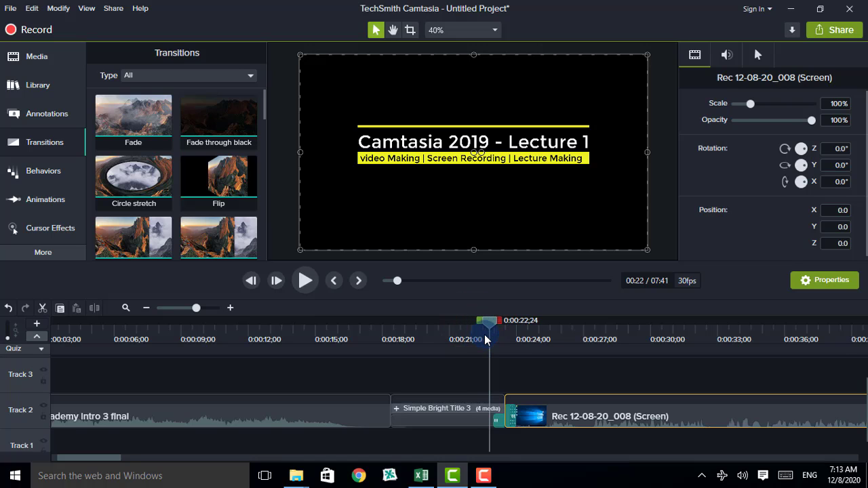
{"action": "left_click", "coordinate": [320, 279]}
{"action": "left_click", "coordinate": [301, 278]}
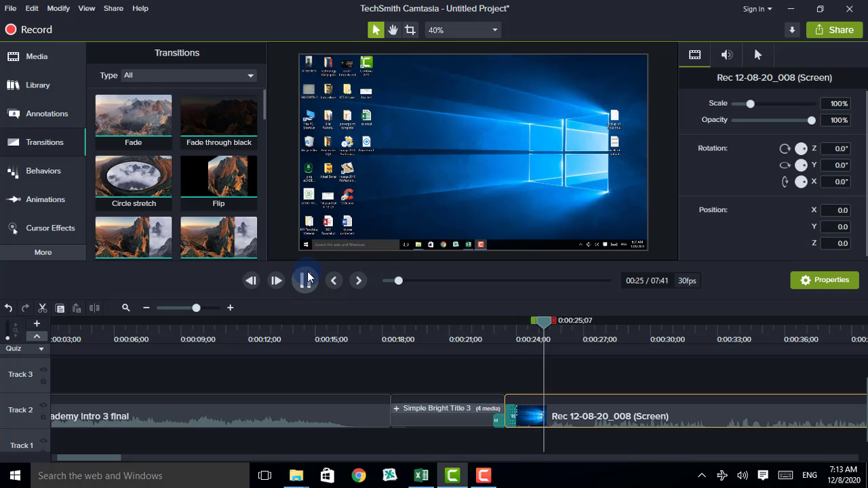
{"action": "left_click", "coordinate": [304, 278]}
{"action": "left_click_drag", "start_coordinate": [548, 328], "coordinate": [483, 331]}
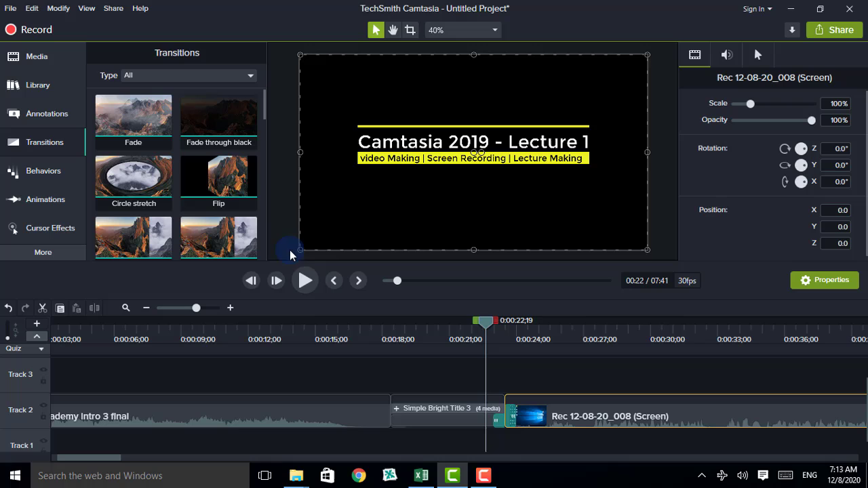
{"action": "left_click", "coordinate": [305, 281]}
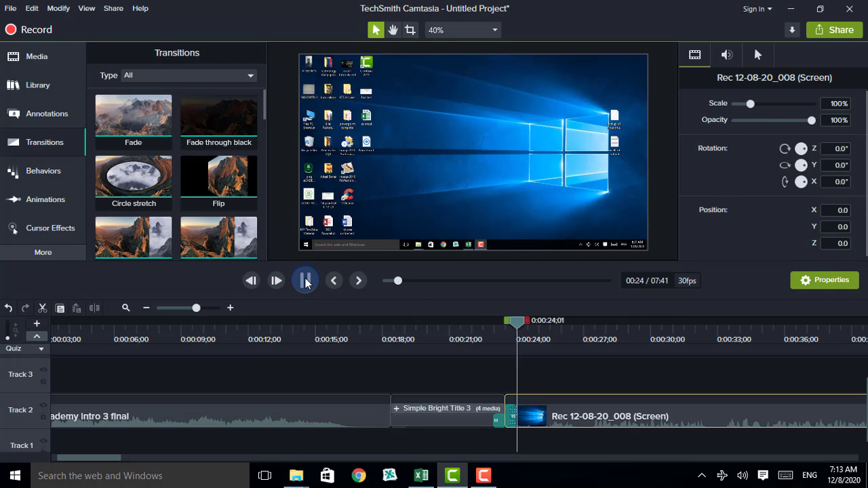
{"action": "left_click", "coordinate": [305, 280]}
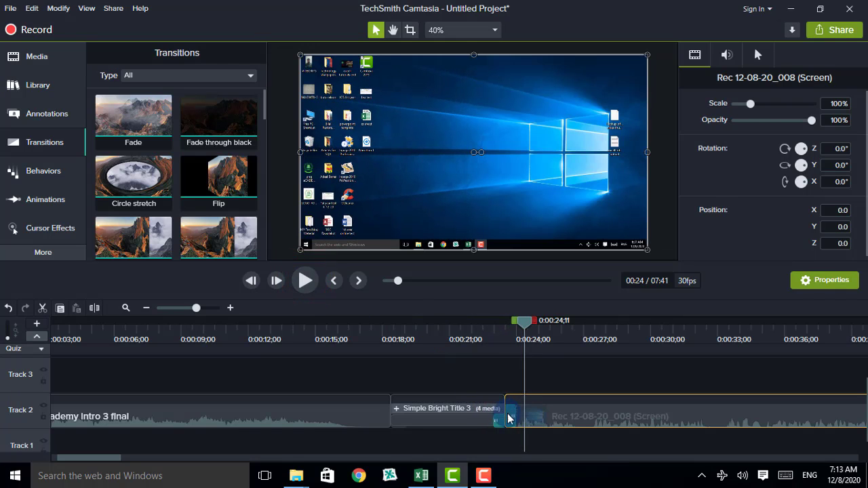
Lengthen the Fold transition between the title and the recording, and play it from 0:00:21;15.
{"action": "left_click_drag", "start_coordinate": [511, 418], "coordinate": [537, 420]}
{"action": "left_click_drag", "start_coordinate": [526, 330], "coordinate": [483, 338]}
{"action": "left_click", "coordinate": [448, 343]}
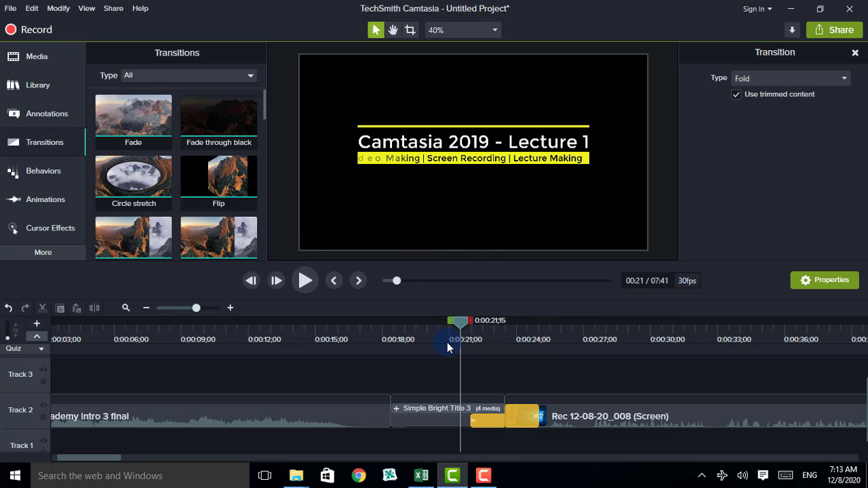
{"action": "left_click", "coordinate": [308, 283]}
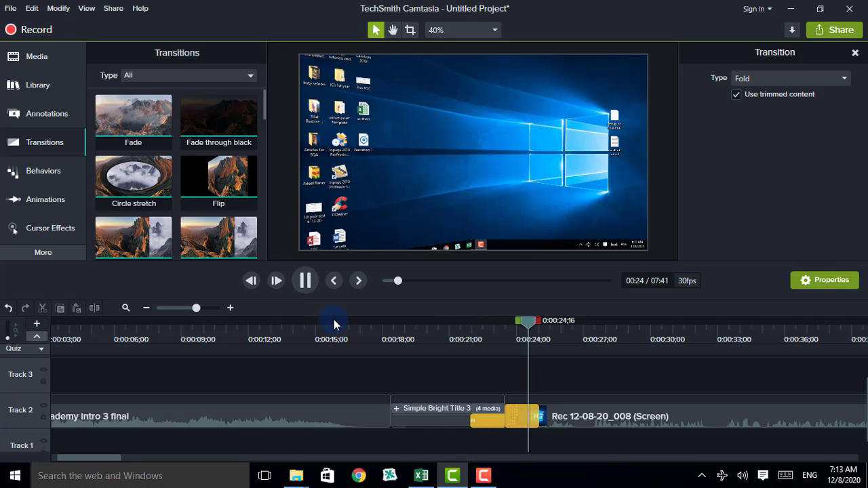
{"action": "left_click", "coordinate": [310, 288]}
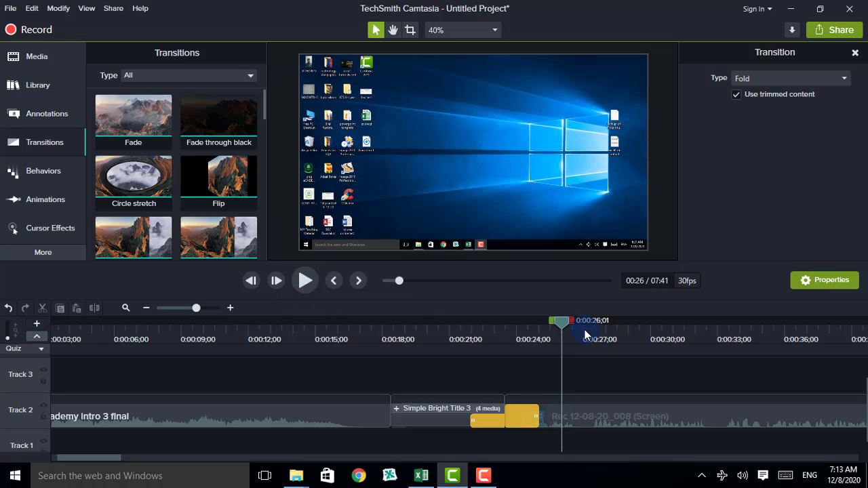
Replay the lengthened Fold transition from before its start, and place the playhead at 0:00:26;05.
{"action": "left_click_drag", "start_coordinate": [560, 322], "coordinate": [485, 321]}
{"action": "left_click", "coordinate": [462, 343]}
{"action": "left_click", "coordinate": [314, 283]}
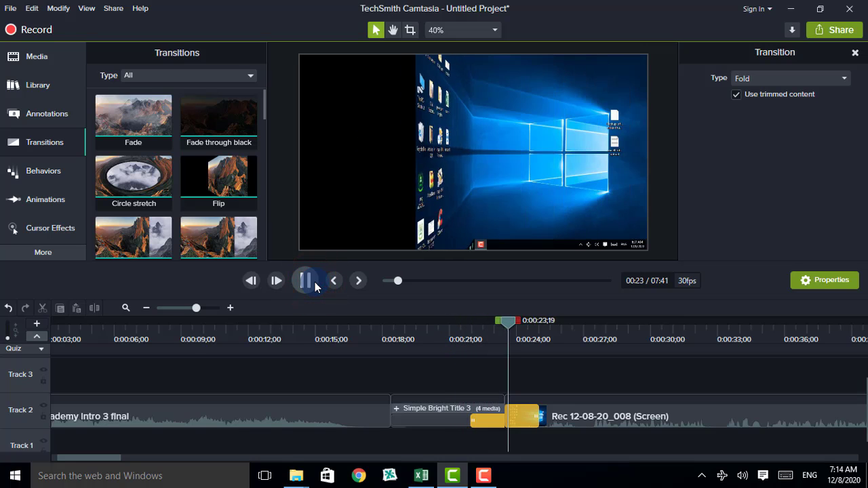
{"action": "left_click", "coordinate": [314, 285]}
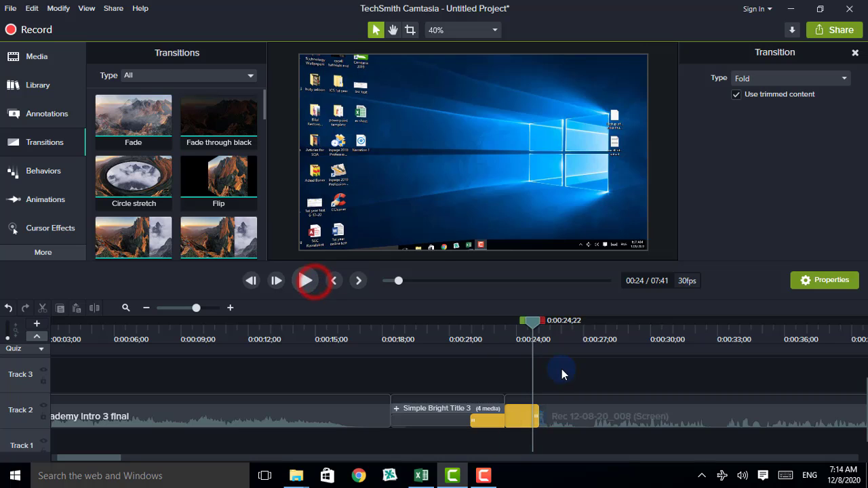
{"action": "left_click_drag", "start_coordinate": [534, 332], "coordinate": [565, 403]}
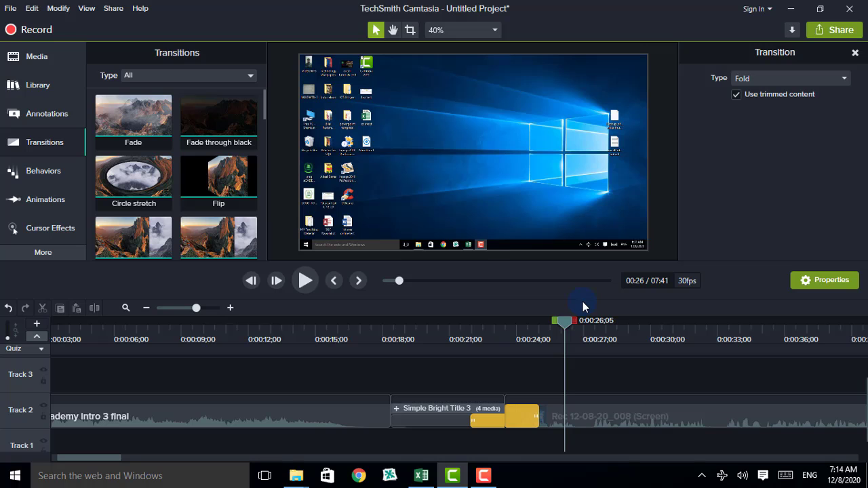
Show the media bin and bring up the recorder window, moving it higher over the preview canvas.
{"action": "left_click", "coordinate": [24, 58]}
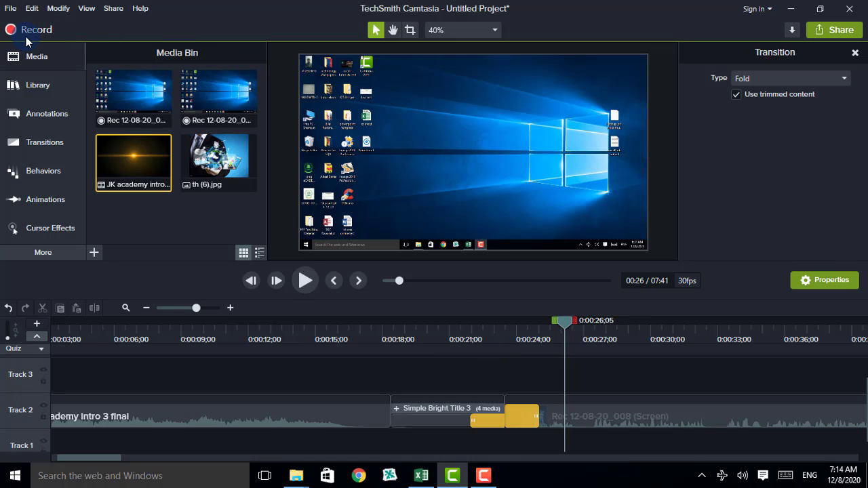
{"action": "left_click", "coordinate": [484, 477]}
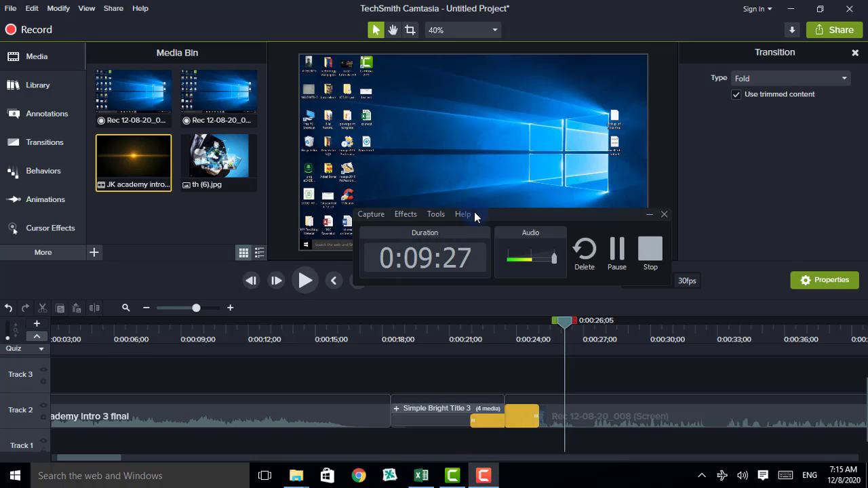
{"action": "left_click_drag", "start_coordinate": [479, 218], "coordinate": [529, 174]}
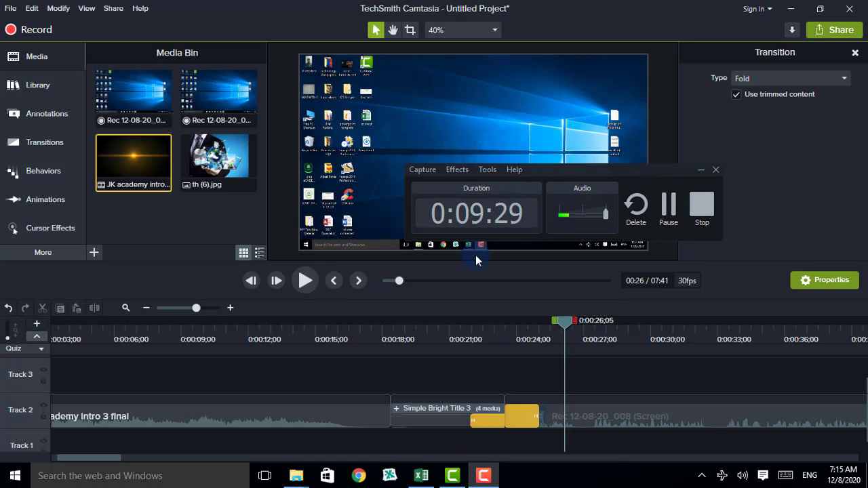